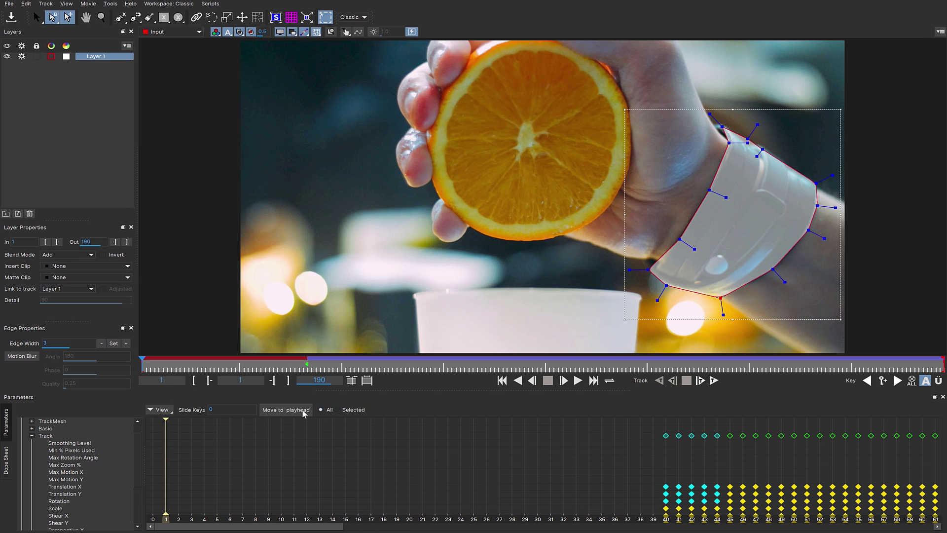
# Shift the Dope Sheet tracking keys to the playhead, then view the GPU preferences
pyautogui.click(297, 410)
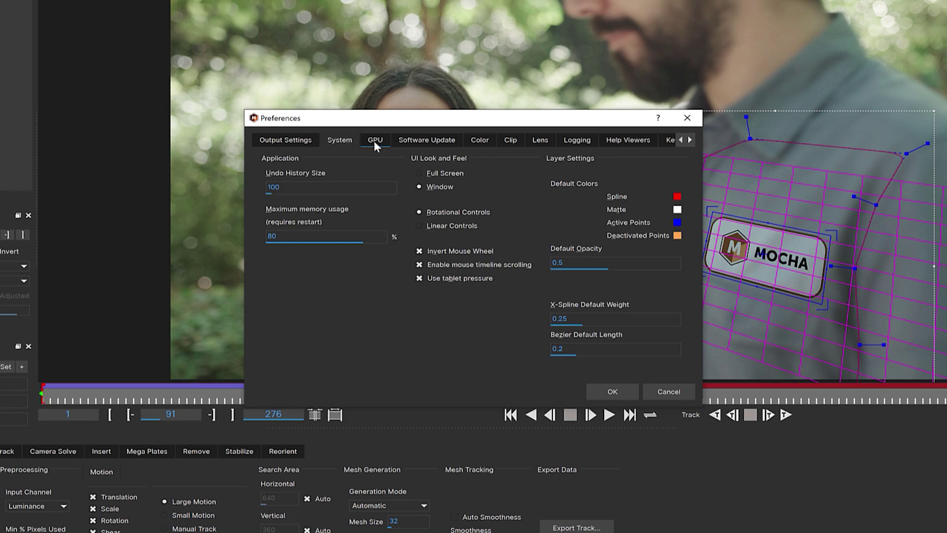
pyautogui.click(374, 140)
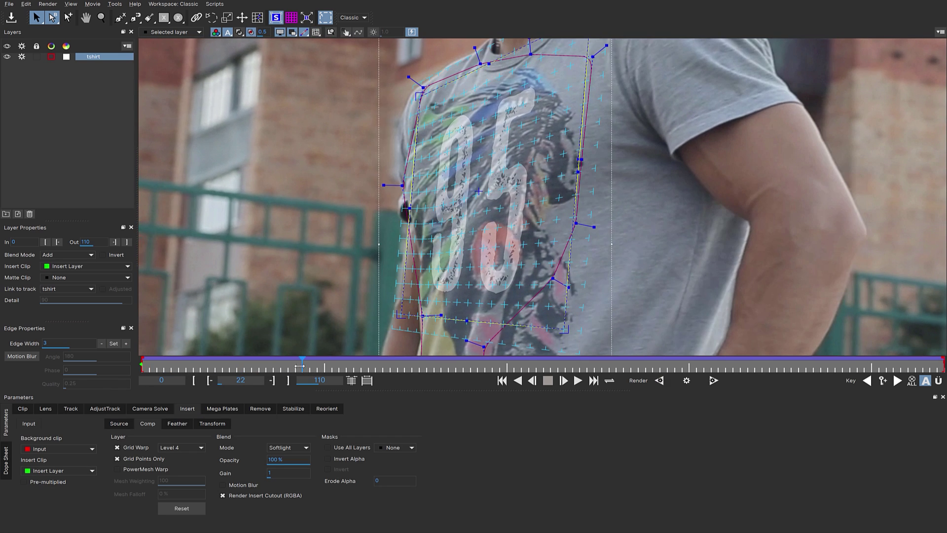
# Enable PowerMesh Warp on the shirt print and lower Mesh Weighting to about 94
pyautogui.click(159, 471)
pyautogui.moveTo(160, 480); pyautogui.dragTo(105, 436)
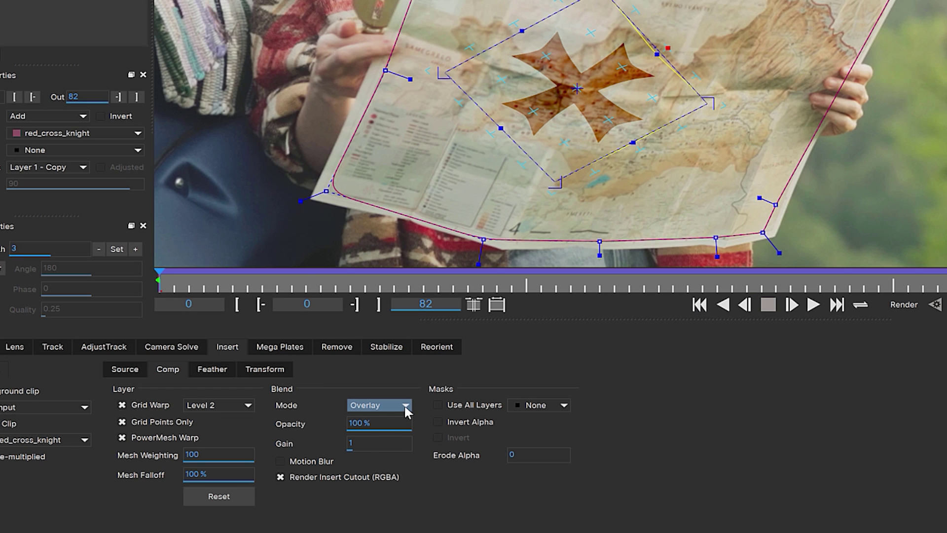
# Open the insert blend mode list, stop playback at the clip's last frame, then dismiss the list
pyautogui.click(404, 405)
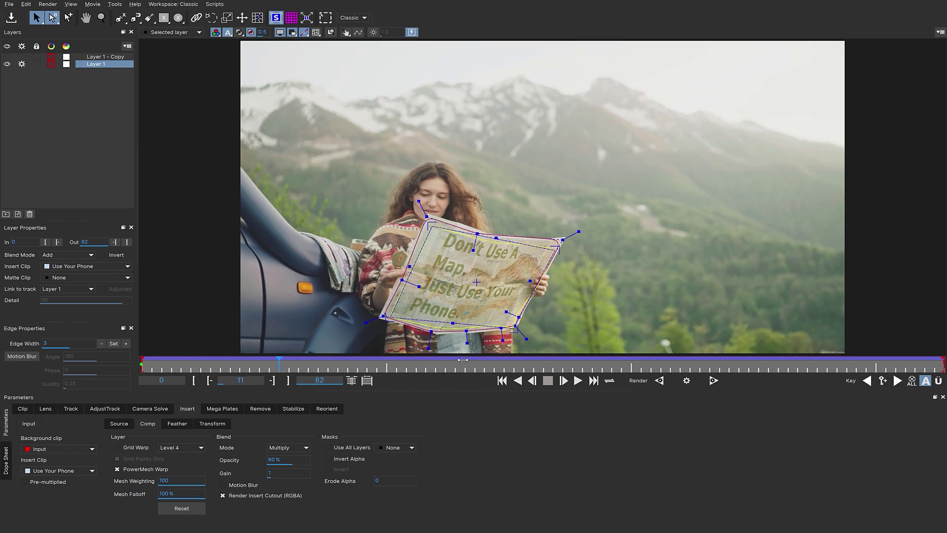
pyautogui.click(553, 382)
pyautogui.moveTo(840, 373); pyautogui.dragTo(944, 366)
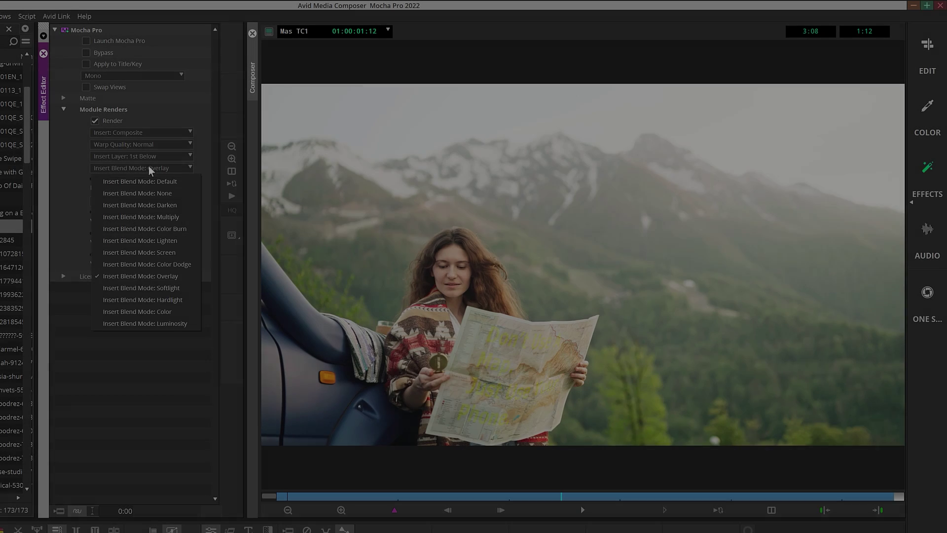
pyautogui.press('Escape')
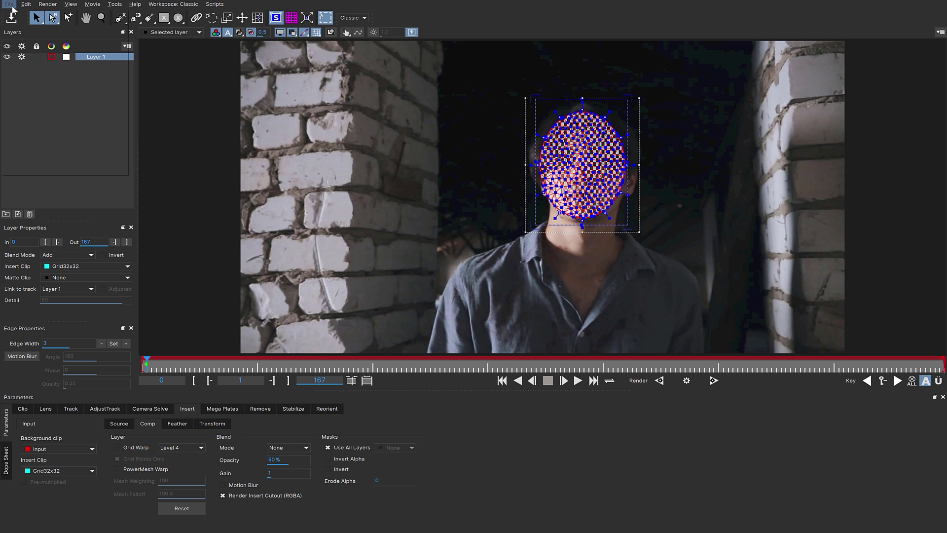
# Open Project Settings from the File menu and show the RGB Resampling filter options
pyautogui.click(12, 6)
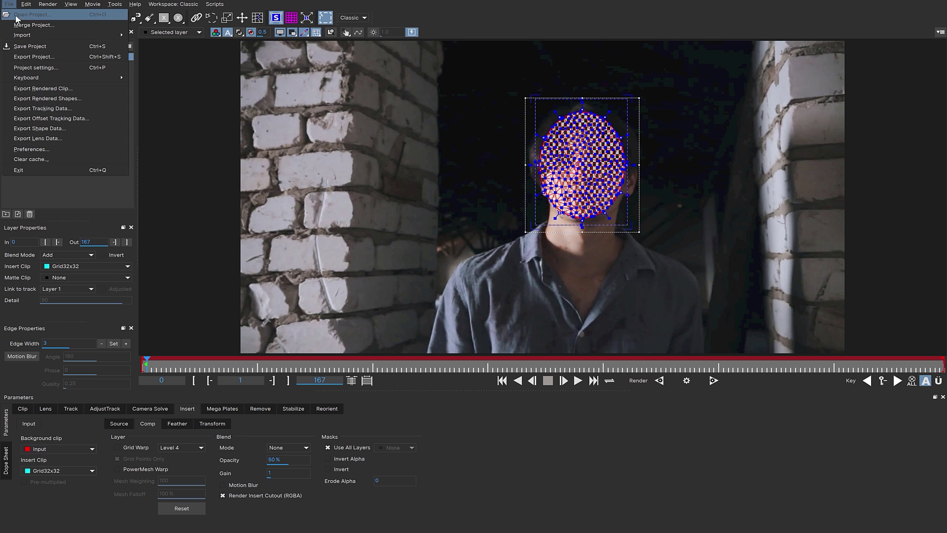
pyautogui.click(34, 68)
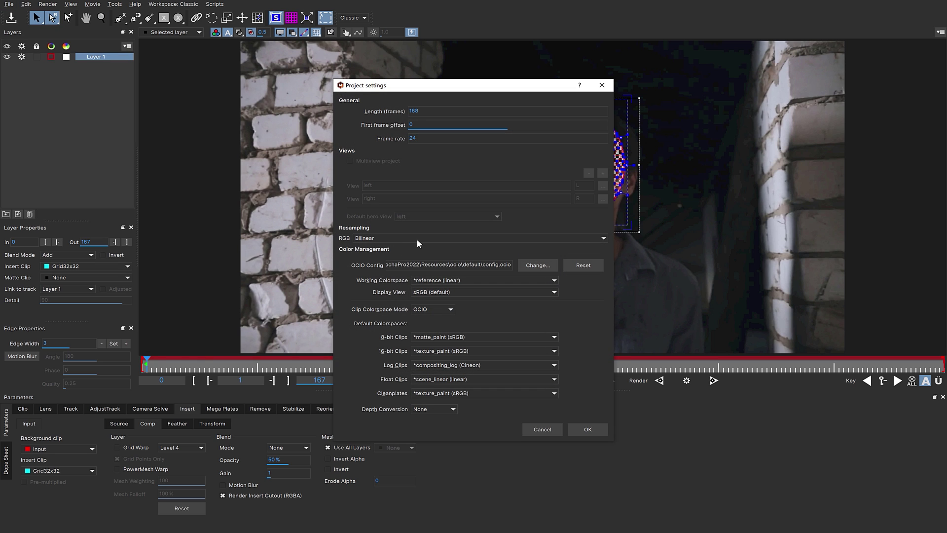
pyautogui.click(416, 239)
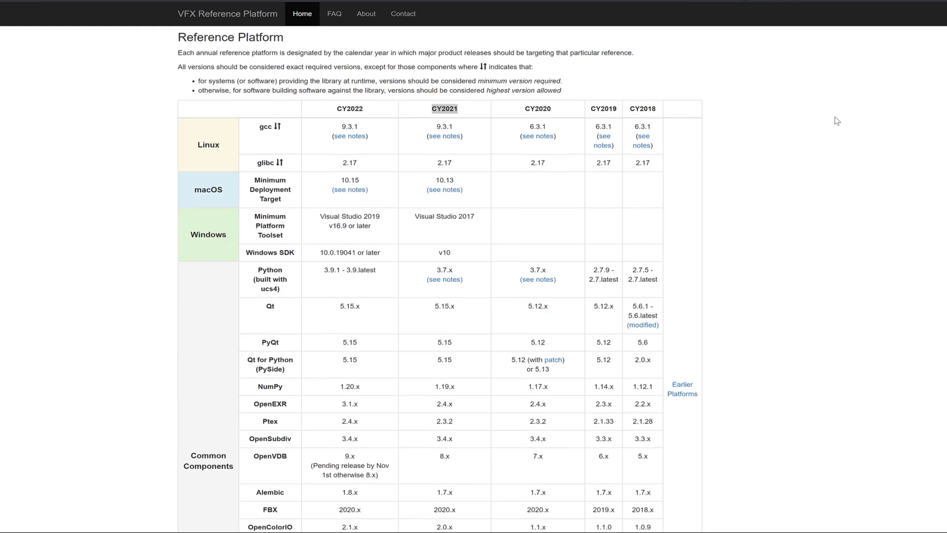
pyautogui.scroll(-5, 836, 120)
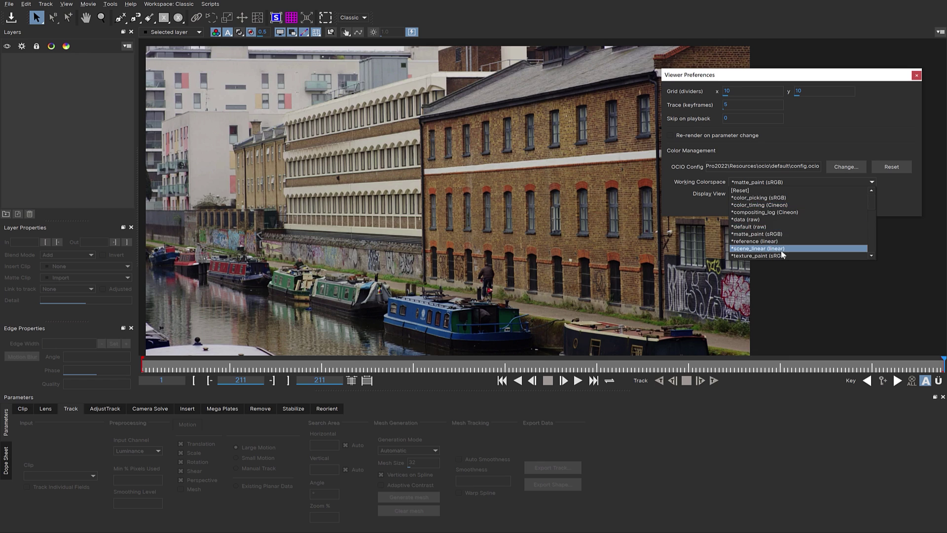
# Choose scene_linear (linear) as the viewer's Working Colorspace
pyautogui.click(780, 250)
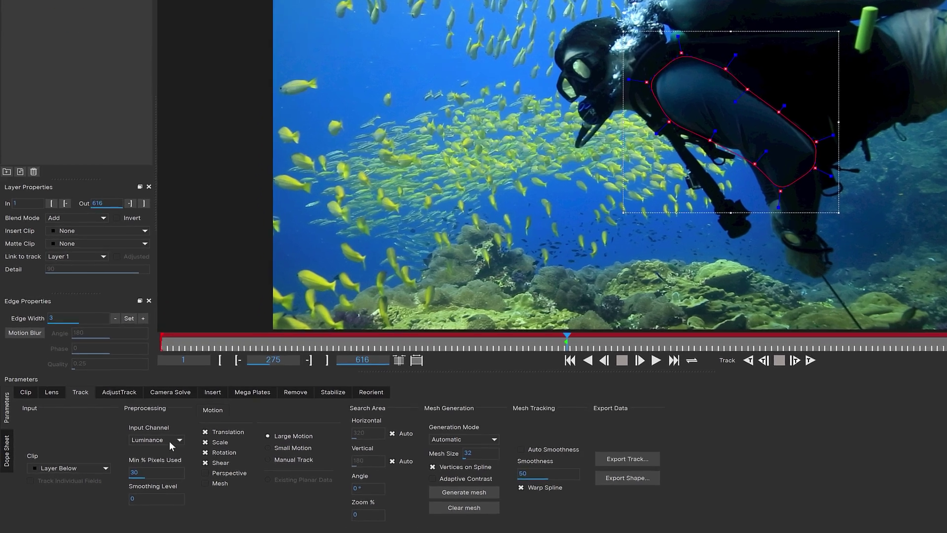
# Set the diver track's Input Channel to Blue
pyautogui.click(158, 450)
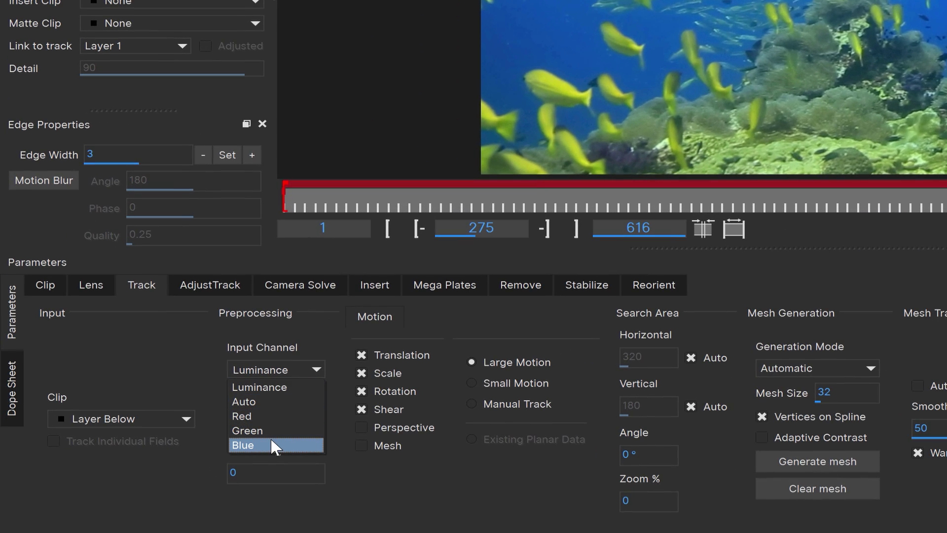
pyautogui.click(272, 444)
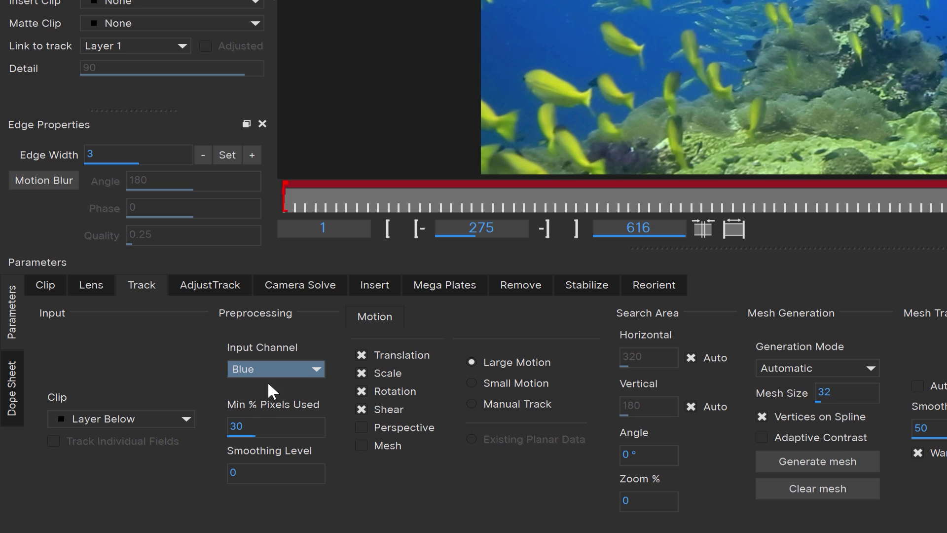
pyautogui.click(303, 368)
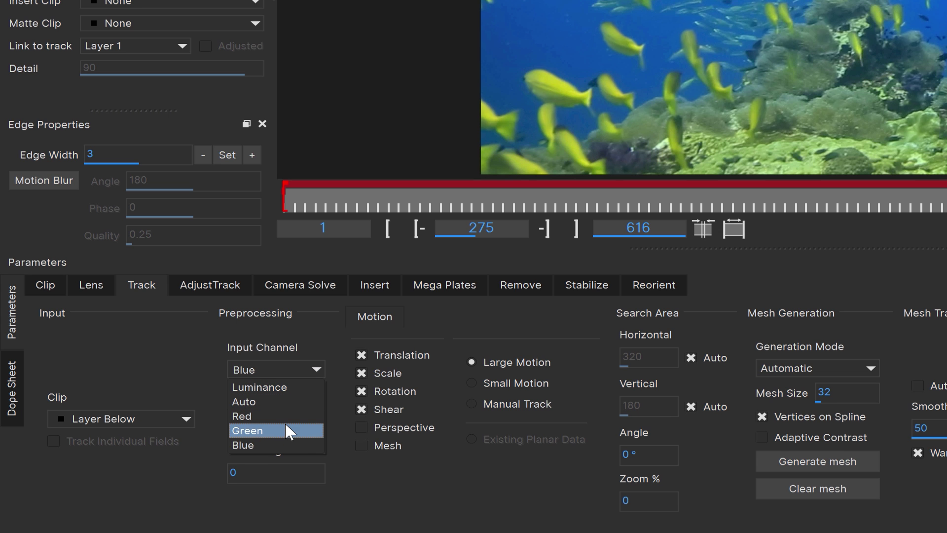
pyautogui.click(282, 444)
# Cycle the viewer through the red, green and blue channels, ending on blue
pyautogui.click(220, 37)
pyautogui.click(265, 78)
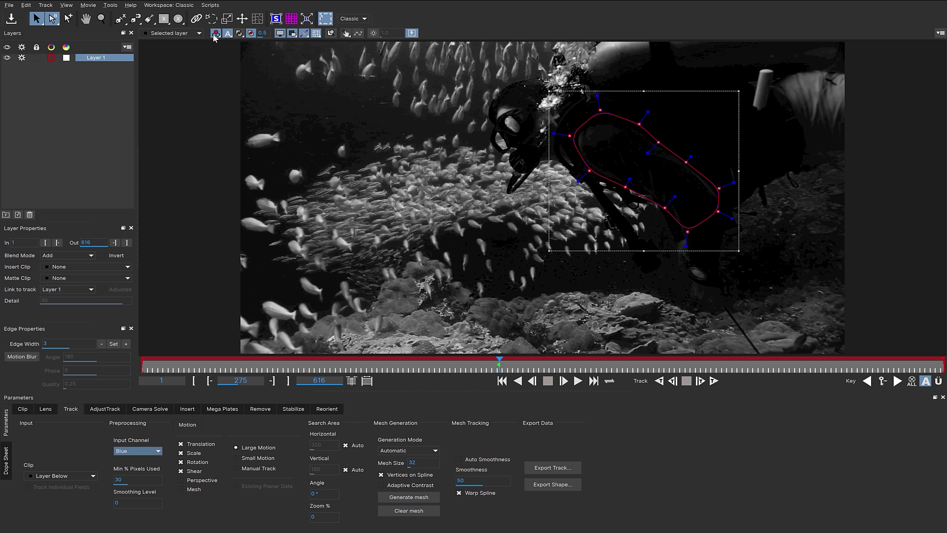
pyautogui.click(214, 38)
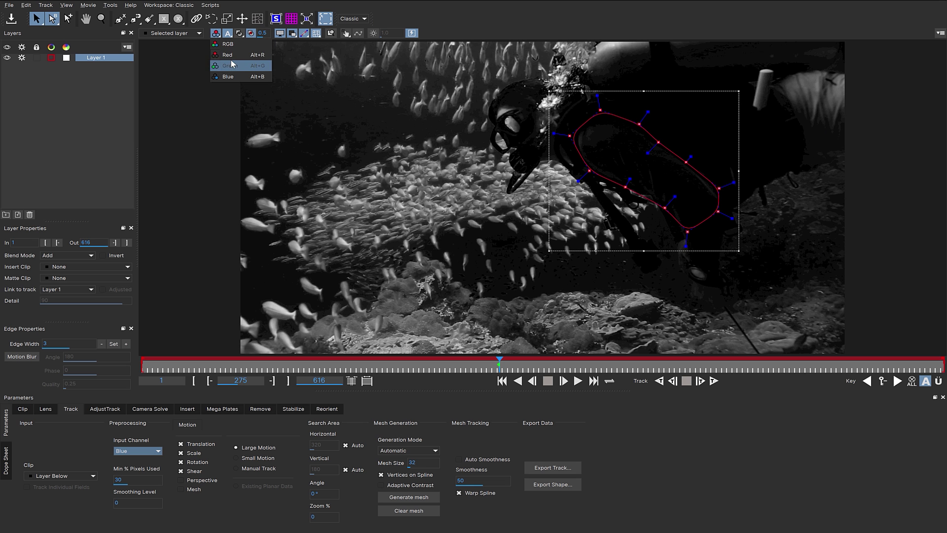
pyautogui.click(232, 65)
pyautogui.click(215, 36)
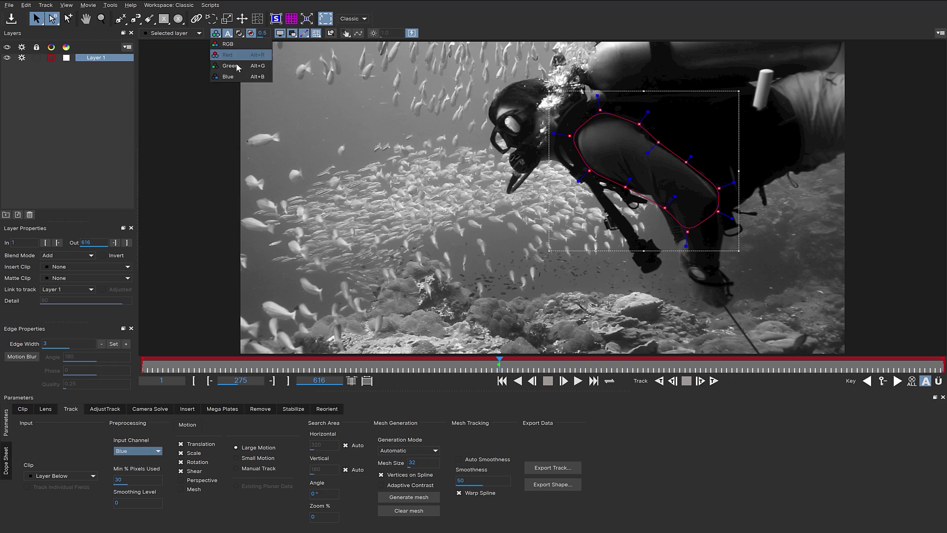
pyautogui.click(231, 77)
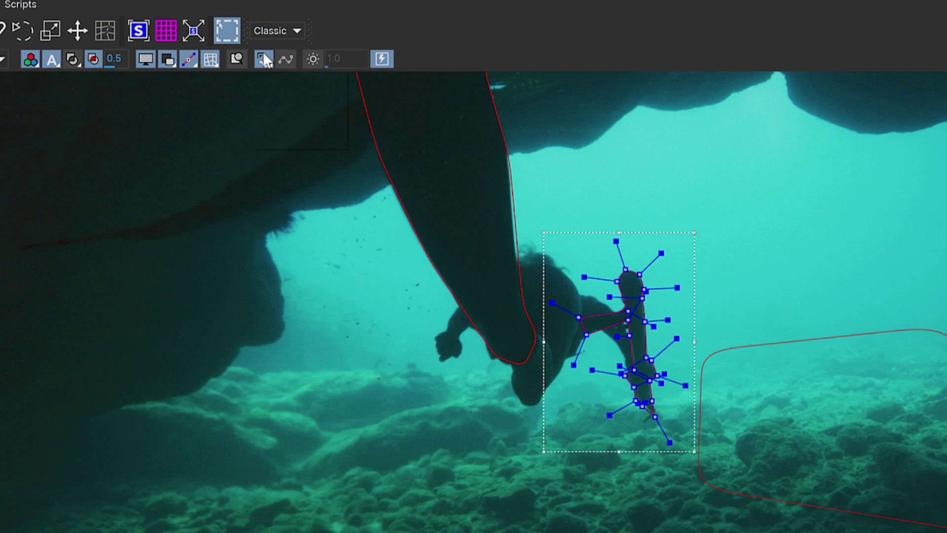
# Also display the sea floor layer's shapes, then advance the clip about twenty frames
pyautogui.click(264, 54)
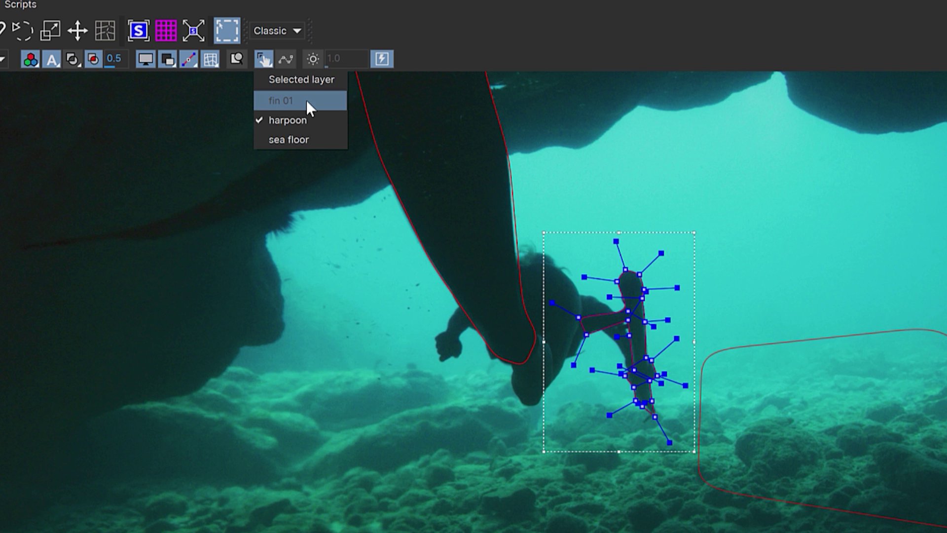
pyautogui.click(305, 133)
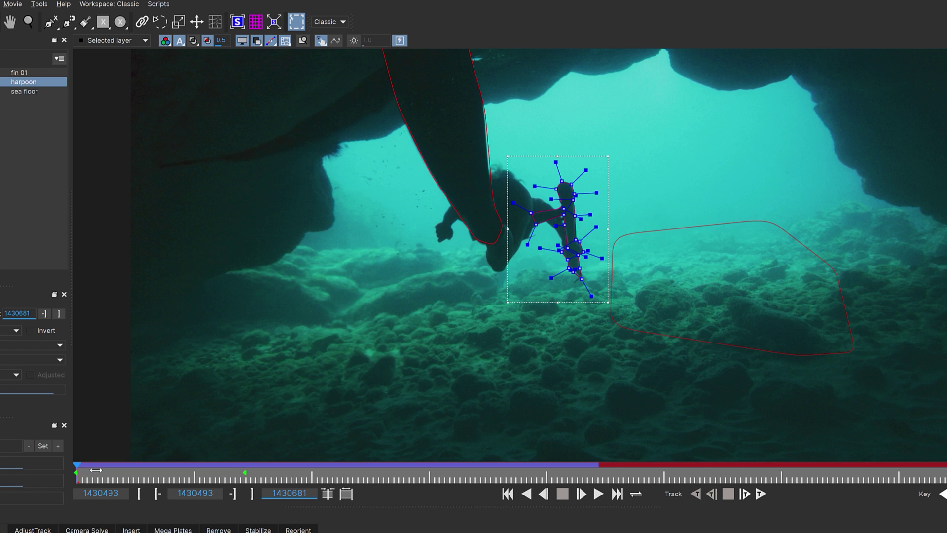
pyautogui.moveTo(100, 470)
pyautogui.mouseDown()
pyautogui.moveTo(188, 474)
pyautogui.moveTo(160, 479)
pyautogui.mouseUp()
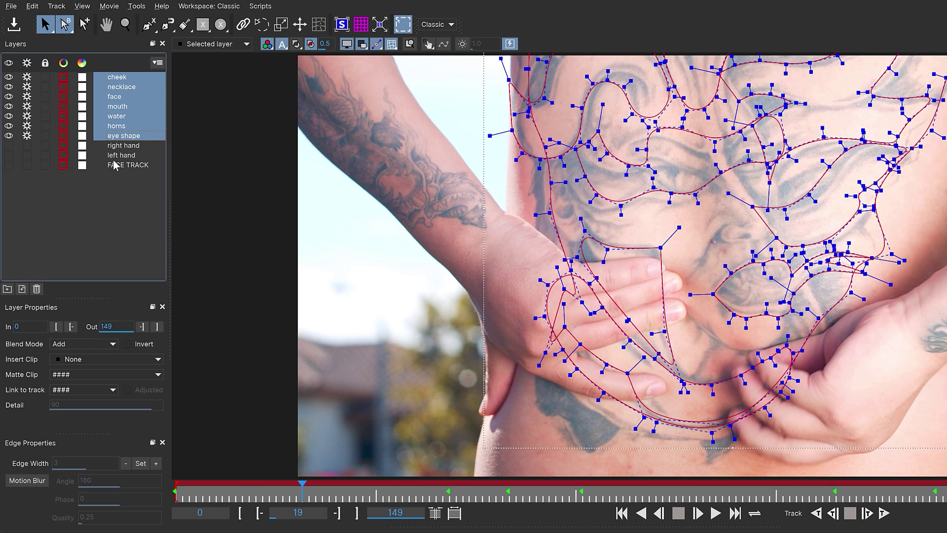
# Link the seven selected face layers to FACE TRACK, then jump to a later frame
pyautogui.click(127, 327)
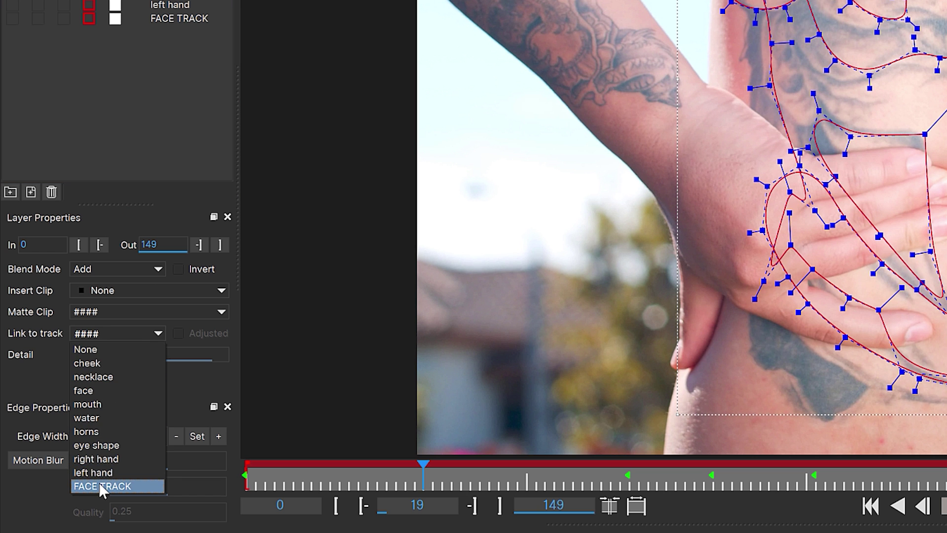
pyautogui.click(98, 483)
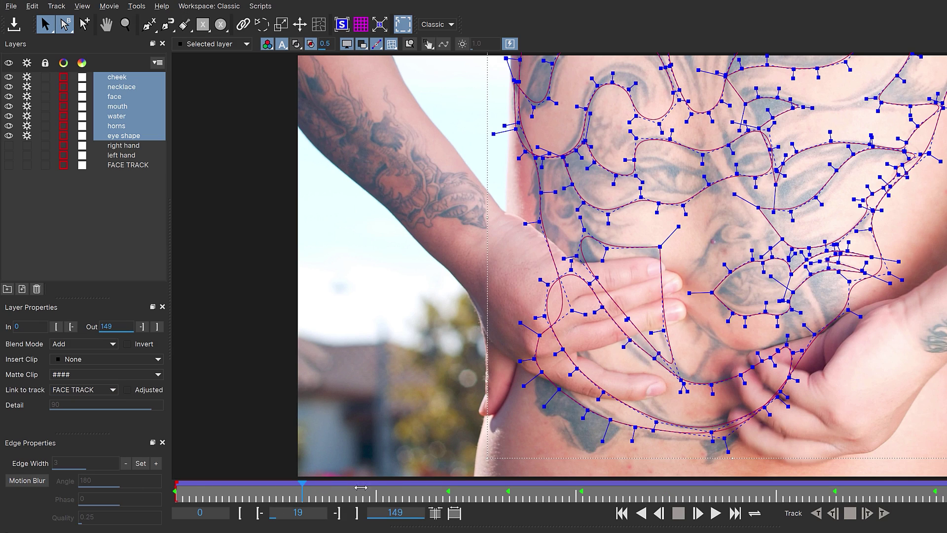
pyautogui.click(391, 486)
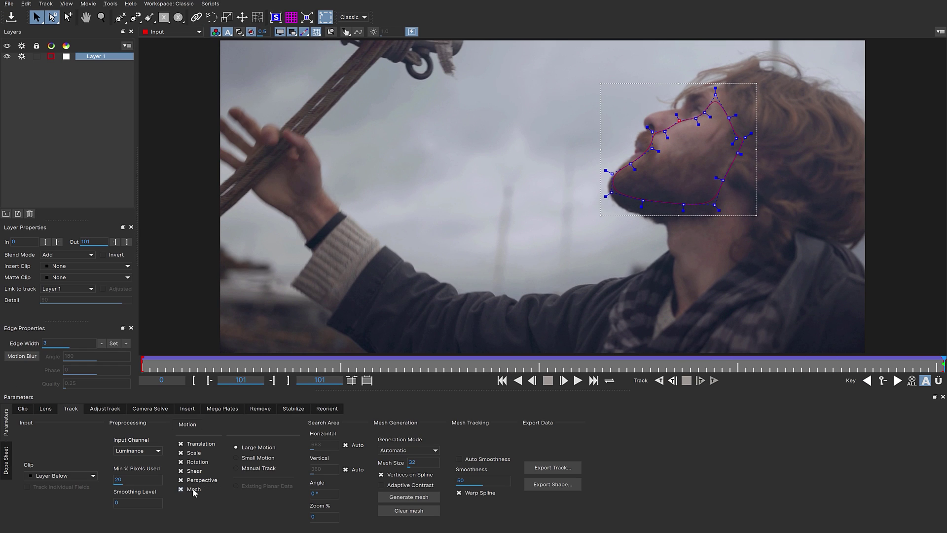
# Generate the face mesh inside the shape and track it backward from Existing Planar Data
pyautogui.click(413, 497)
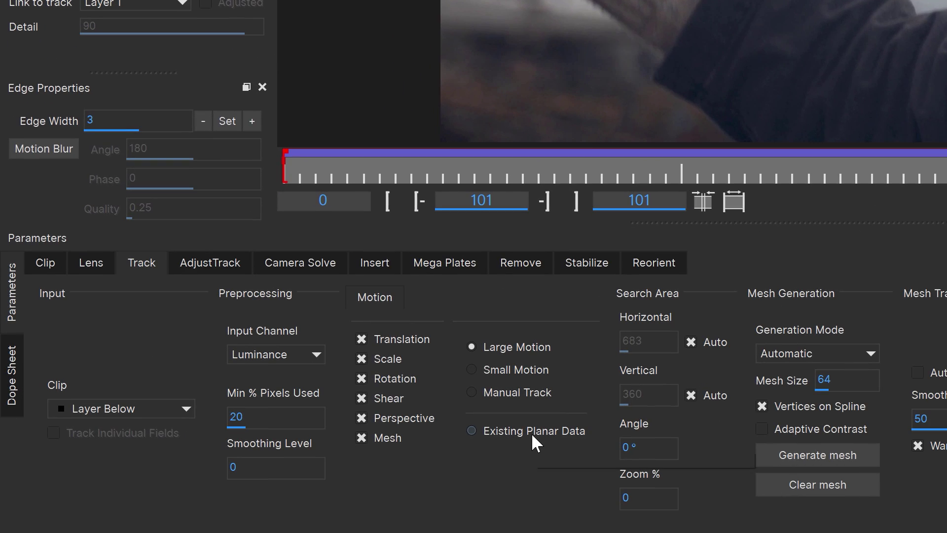
pyautogui.click(531, 433)
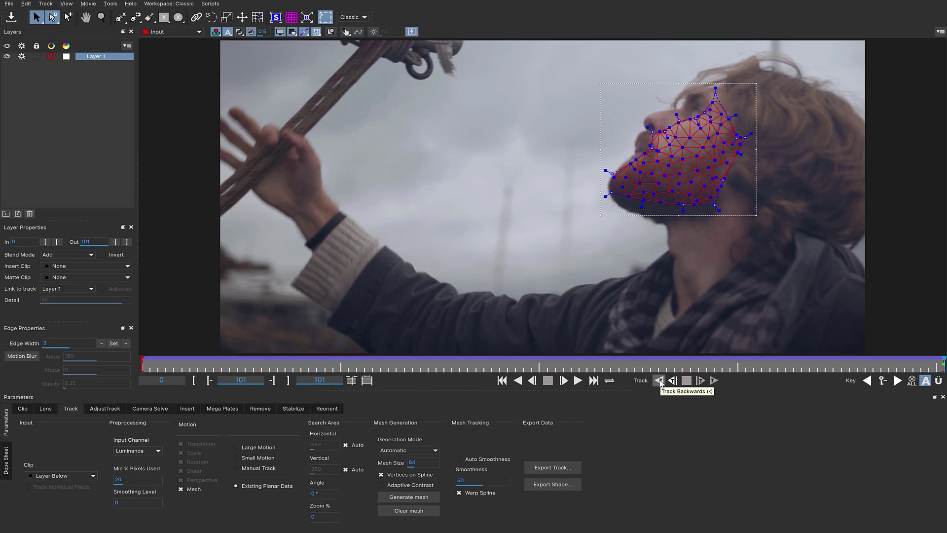
pyautogui.click(659, 380)
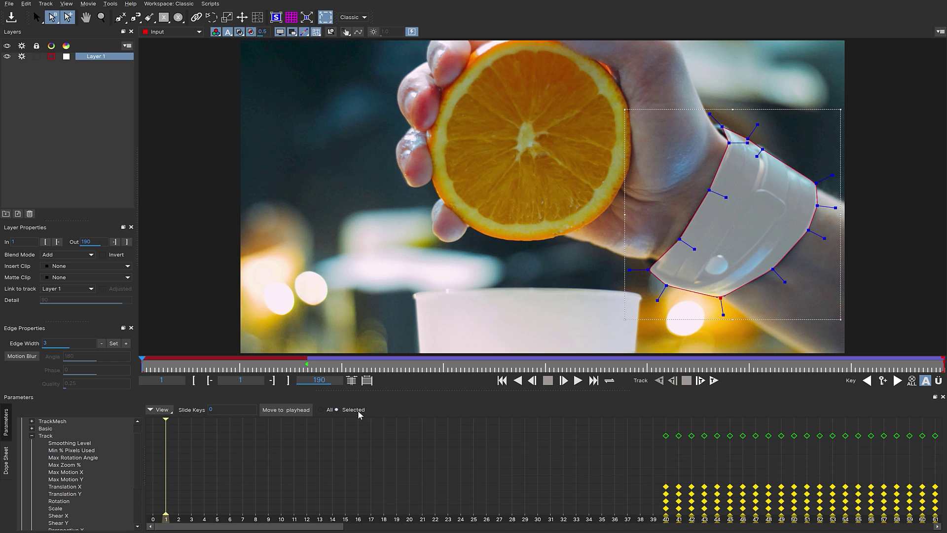
# Move the frame 40–41 keys to start at the playhead, play, and return to frame 1
pyautogui.moveTo(648, 439); pyautogui.dragTo(717, 501)
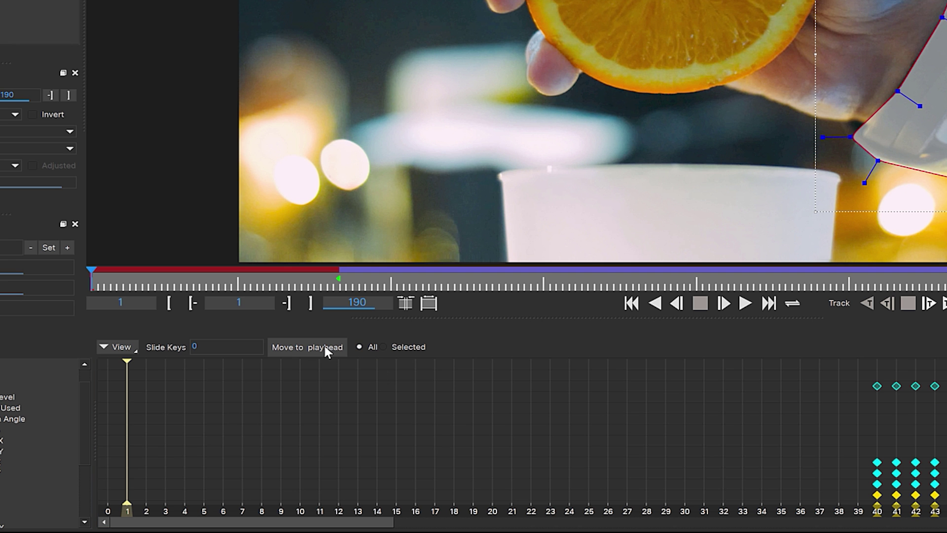
pyautogui.click(323, 346)
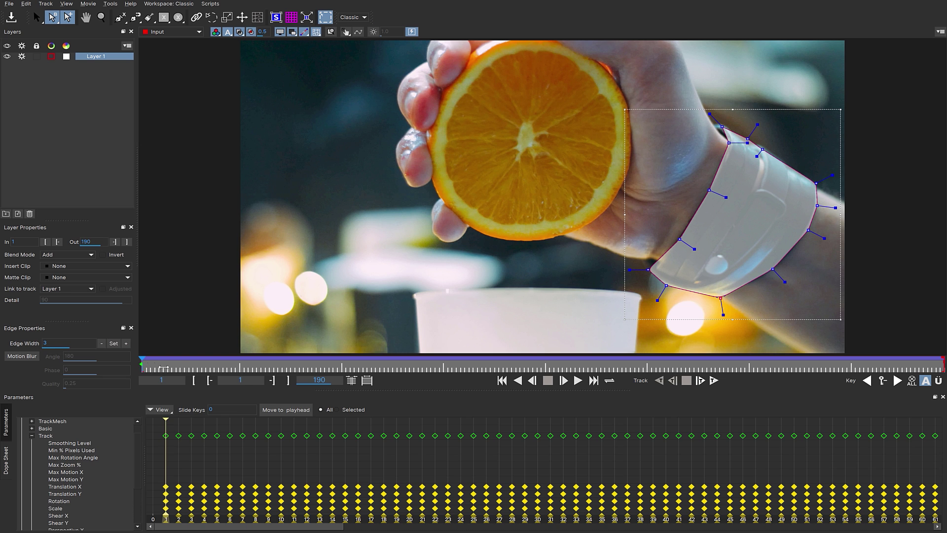
pyautogui.press('space')
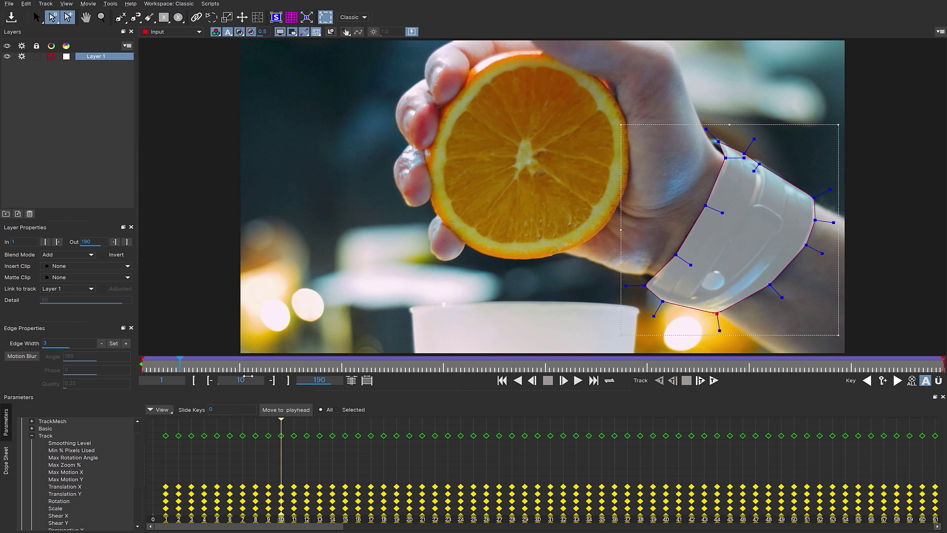
pyautogui.press('Home')
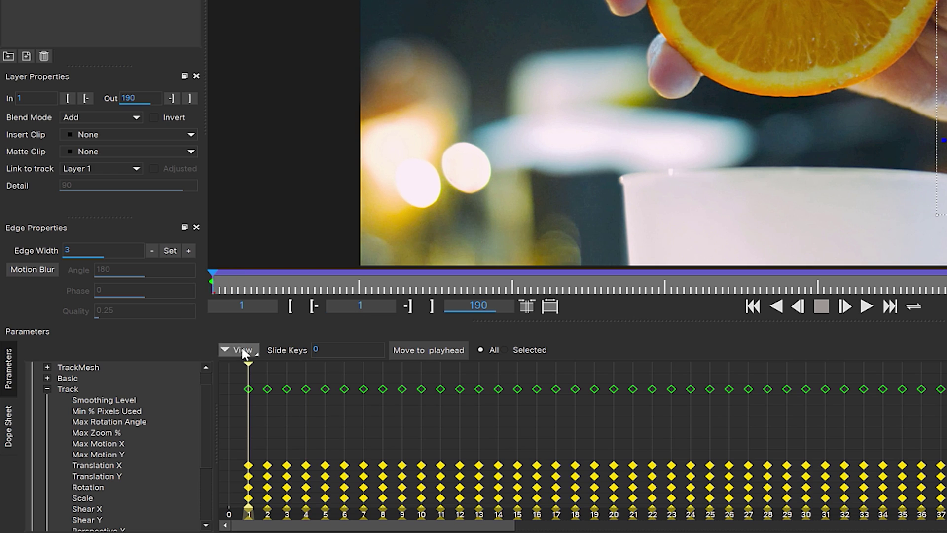
# Fit all keys in the Dope Sheet, then zoom to the selected frame 14–70 keys
pyautogui.click(243, 350)
pyautogui.click(244, 366)
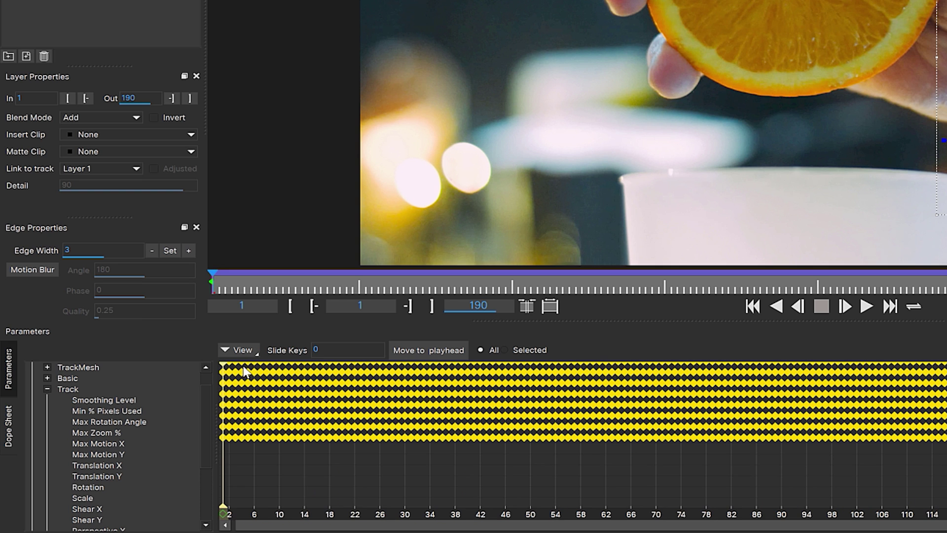
pyautogui.moveTo(657, 468); pyautogui.dragTo(294, 388)
pyautogui.click(243, 350)
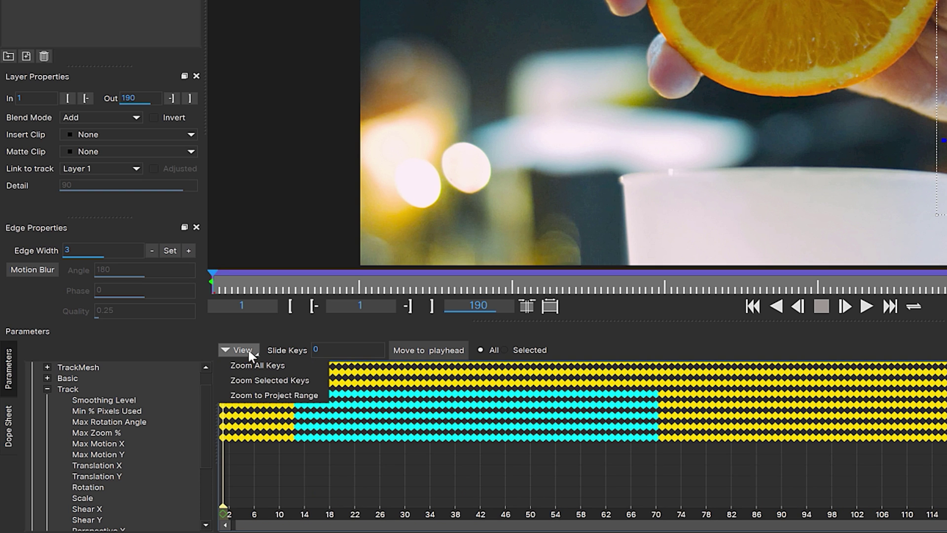
pyautogui.click(254, 380)
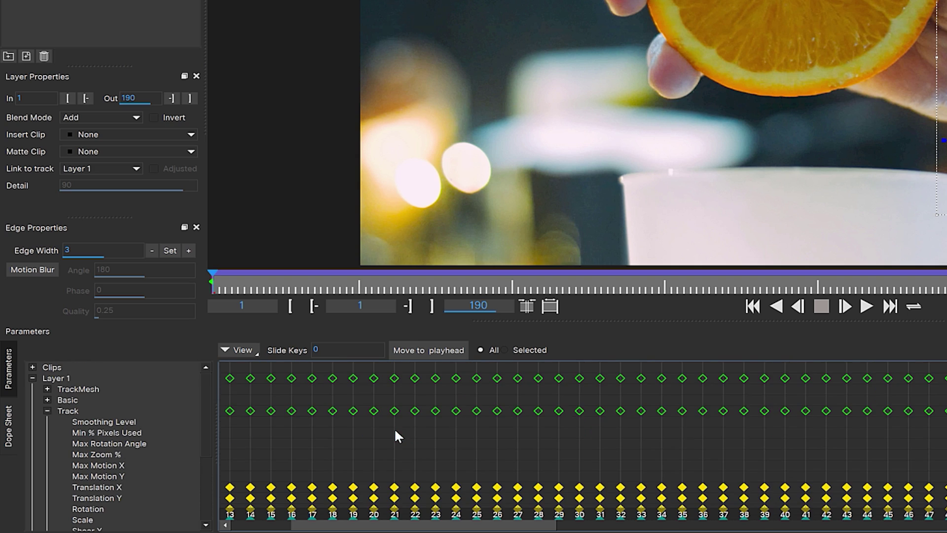
pyautogui.hscroll(3, 521, 467)
pyautogui.hscroll(3, 521, 467)
pyautogui.hscroll(3, 522, 467)
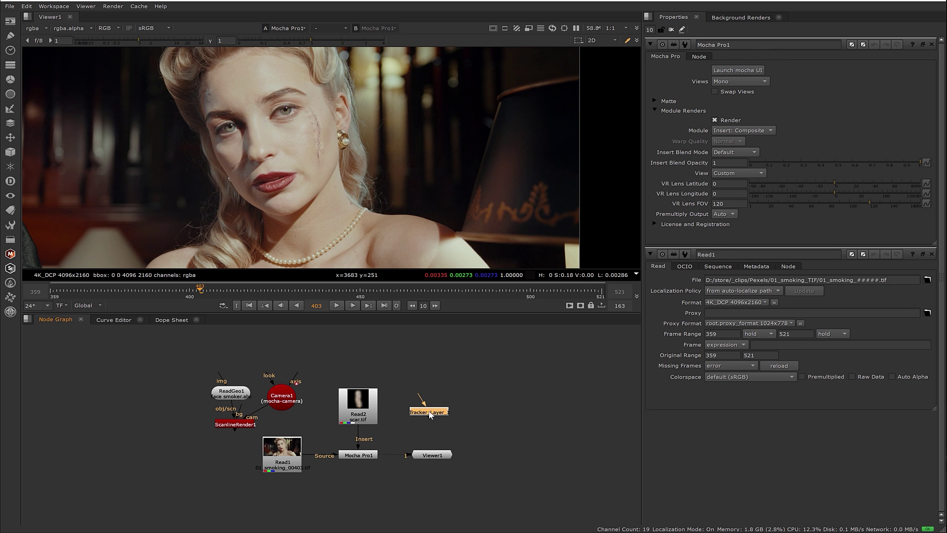
# Open the Tracker_Layer_1 node properties to list the face mesh track points
pyautogui.doubleClick(429, 412)
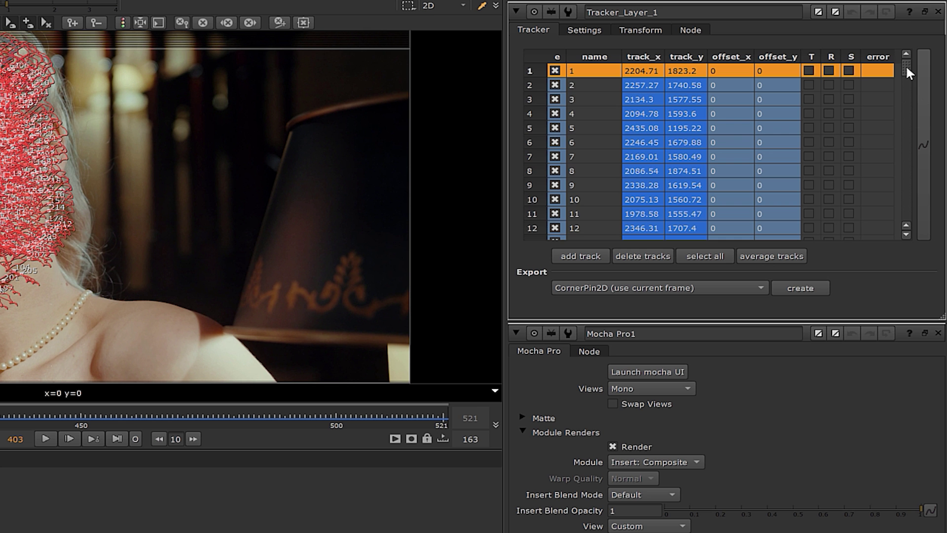
# Scroll through the Tracker_Layer_1 track point table
pyautogui.moveTo(910, 79); pyautogui.dragTo(909, 154)
pyautogui.moveTo(911, 82); pyautogui.dragTo(912, 60)
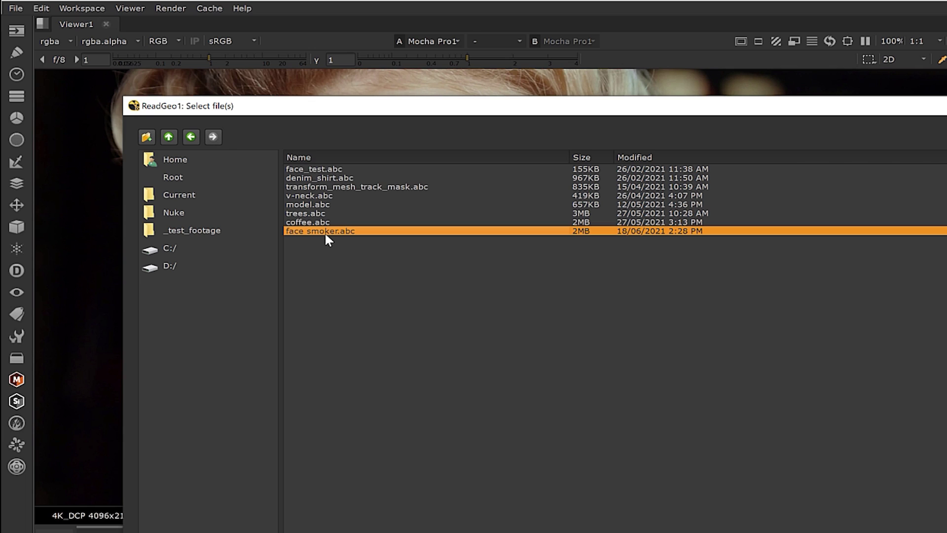
# Load face smoker.abc with Camera and ScanlineRender nodes, and play the render full screen
pyautogui.doubleClick(324, 232)
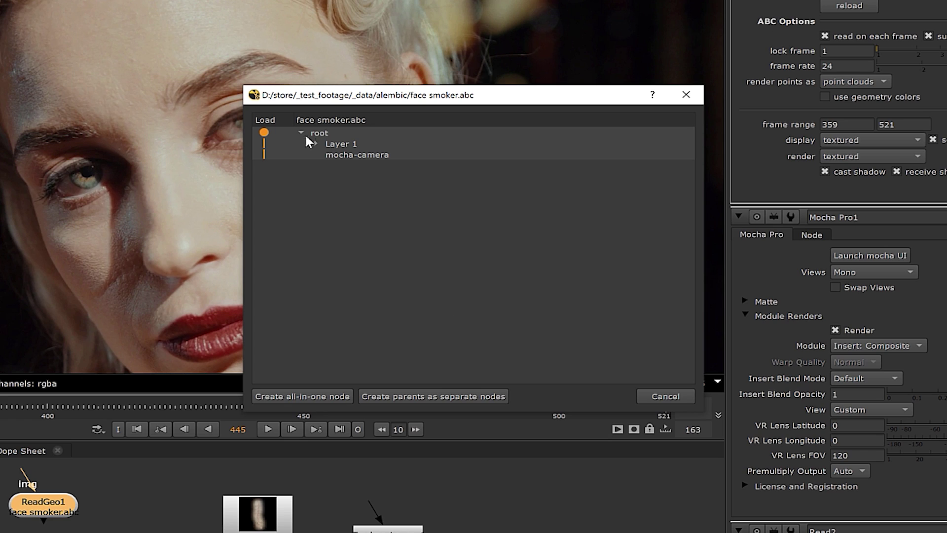
pyautogui.click(274, 396)
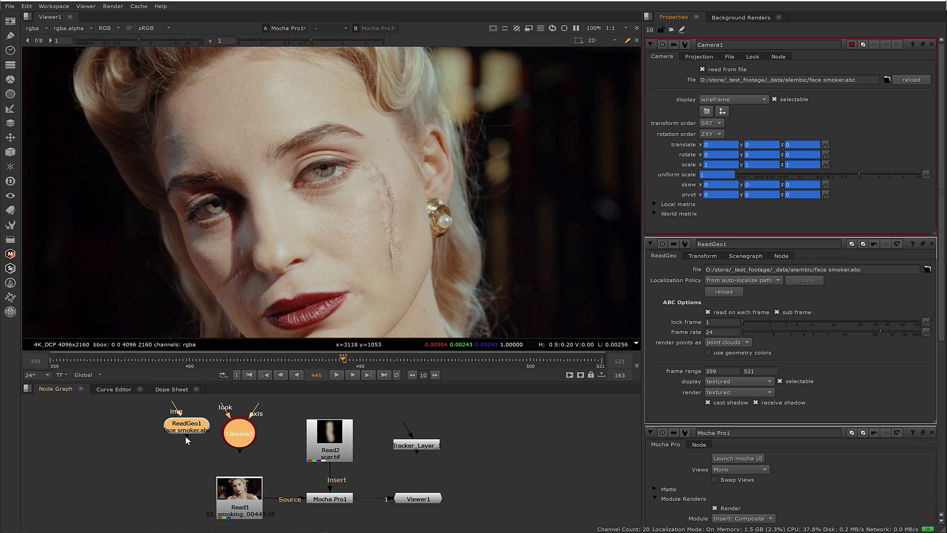
pyautogui.moveTo(195, 455); pyautogui.dragTo(186, 464)
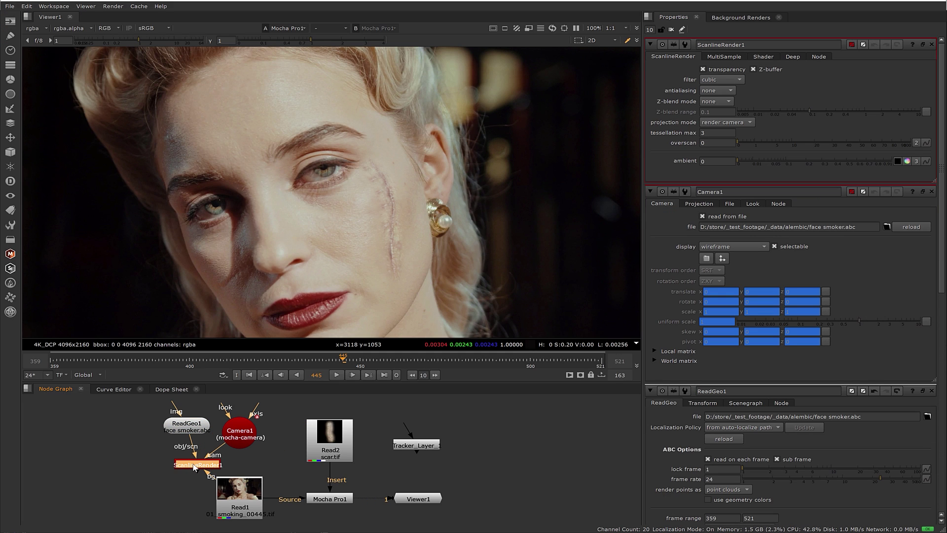
pyautogui.press('1')
pyautogui.press('space')
pyautogui.press('l')
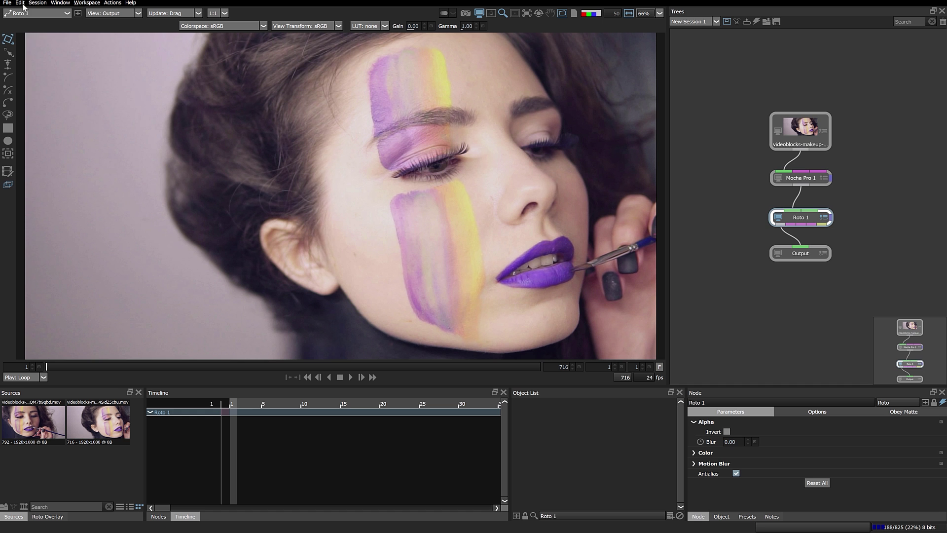
# Paste the exported Mocha shape, draw a forehead-patch spline on the tracked layer, and scrub to check
pyautogui.click(19, 2)
pyautogui.click(37, 41)
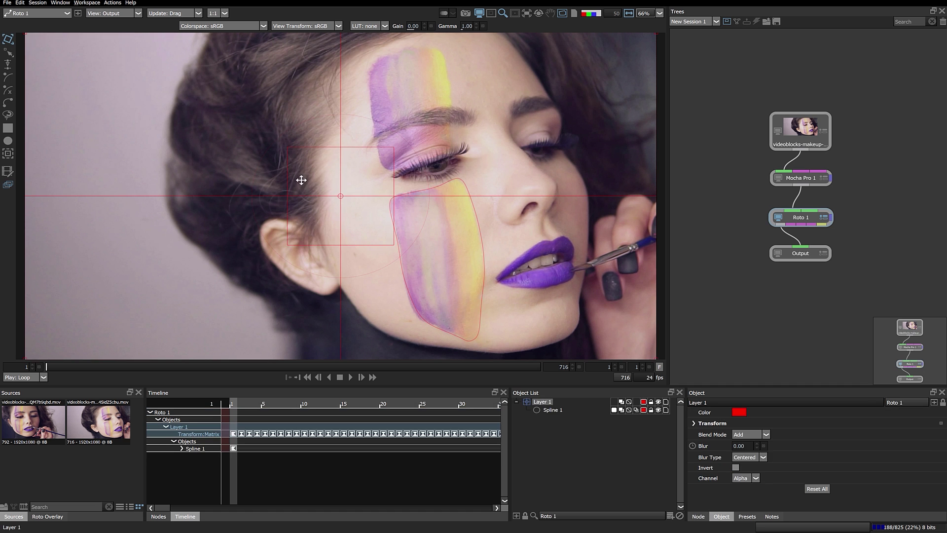
pyautogui.click(377, 151)
pyautogui.click(403, 164)
pyautogui.click(451, 148)
pyautogui.click(452, 100)
pyautogui.click(422, 46)
pyautogui.click(396, 52)
pyautogui.moveTo(545, 401); pyautogui.dragTo(543, 409)
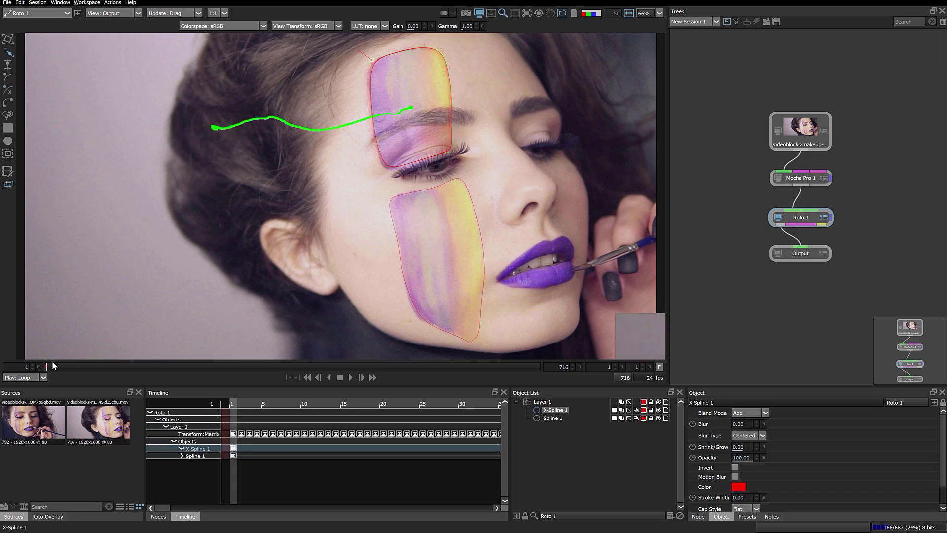
pyautogui.moveTo(46, 367); pyautogui.dragTo(131, 367)
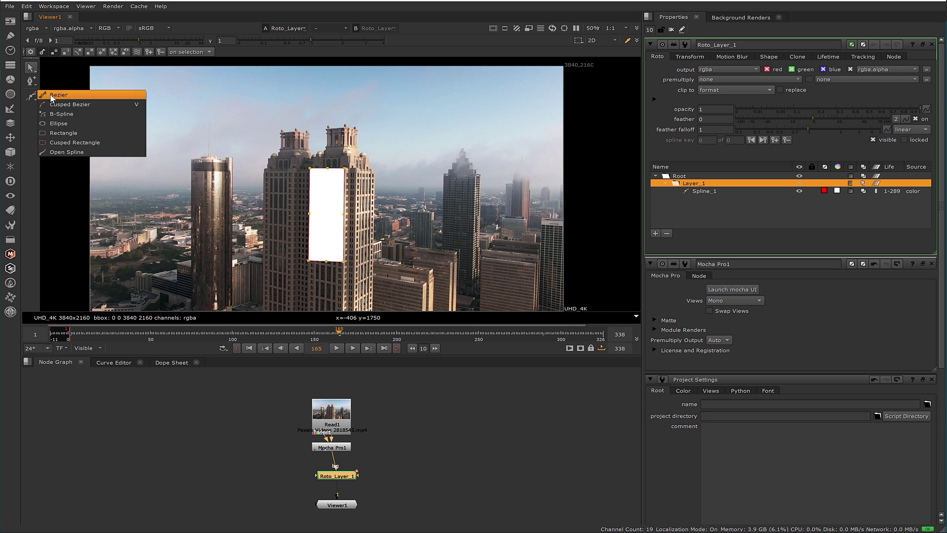
# Finish the second tower panel shape, set premultiply to rgba and output to alpha, then play
pyautogui.click(267, 172)
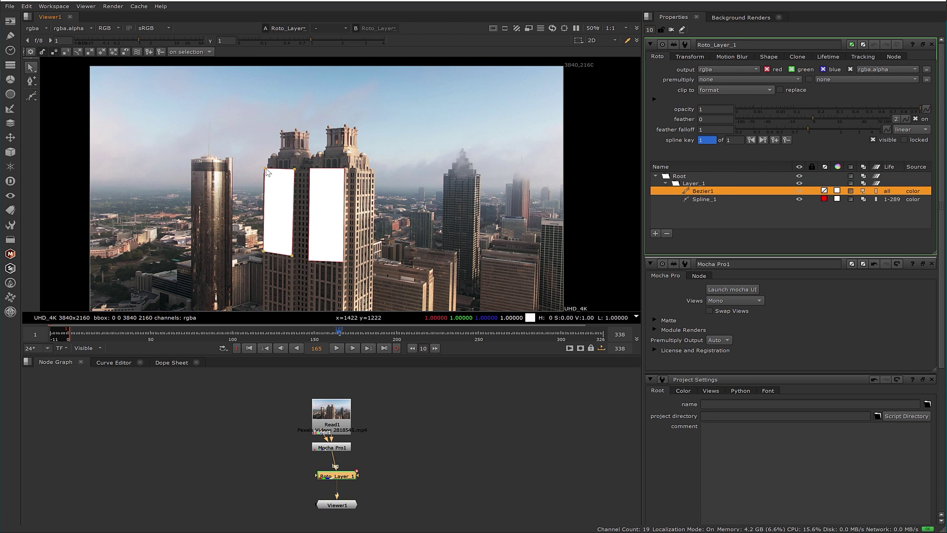
pyautogui.click(721, 112)
pyautogui.click(719, 80)
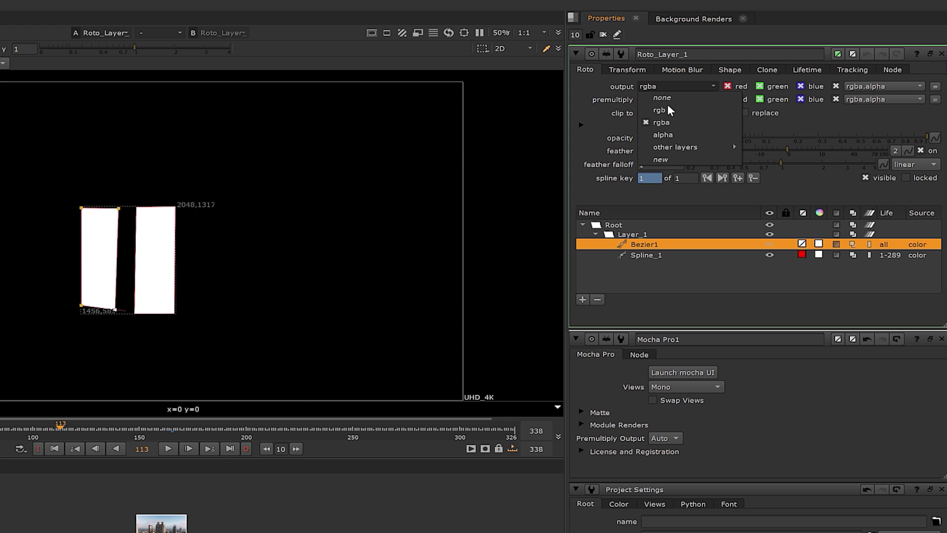
pyautogui.click(663, 135)
pyautogui.click(338, 213)
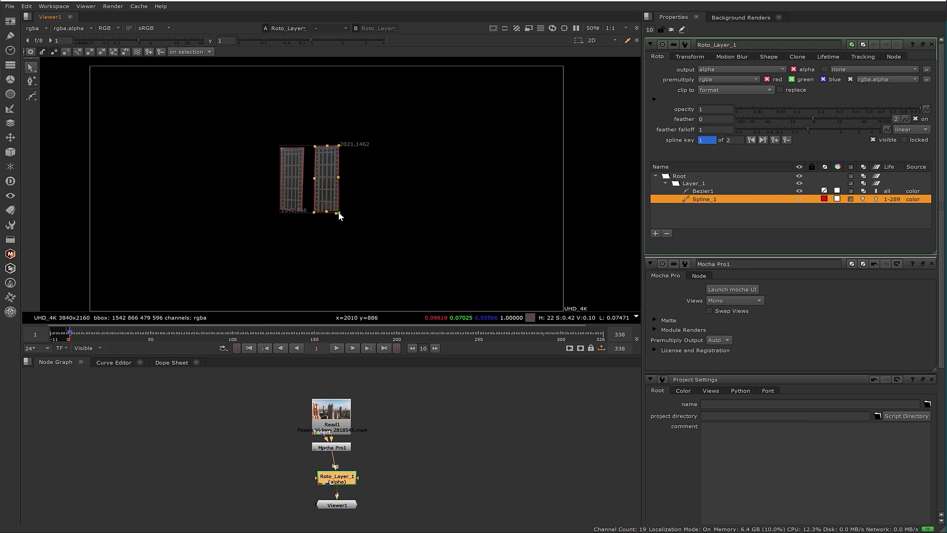
pyautogui.click(335, 348)
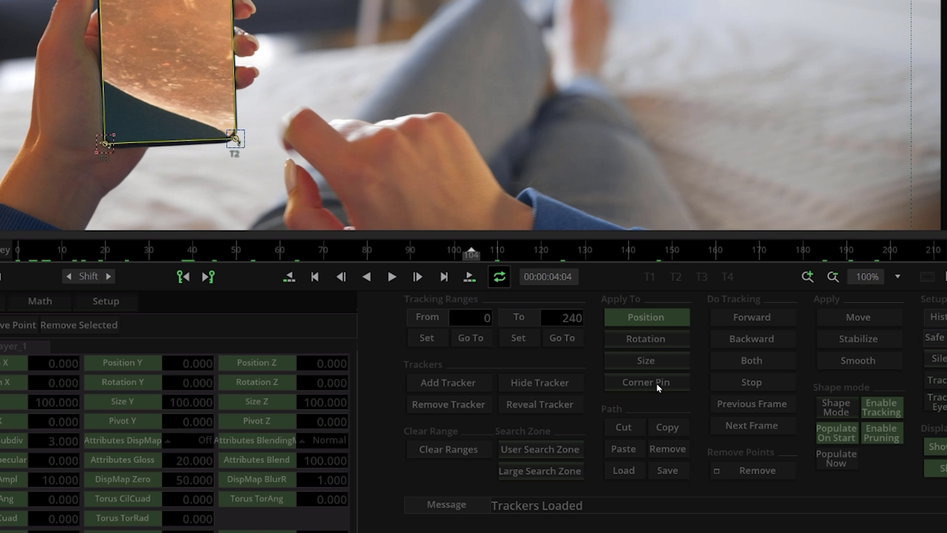
# Switch the Mistika tracker's Apply To setting to Corner Pin
pyautogui.click(661, 382)
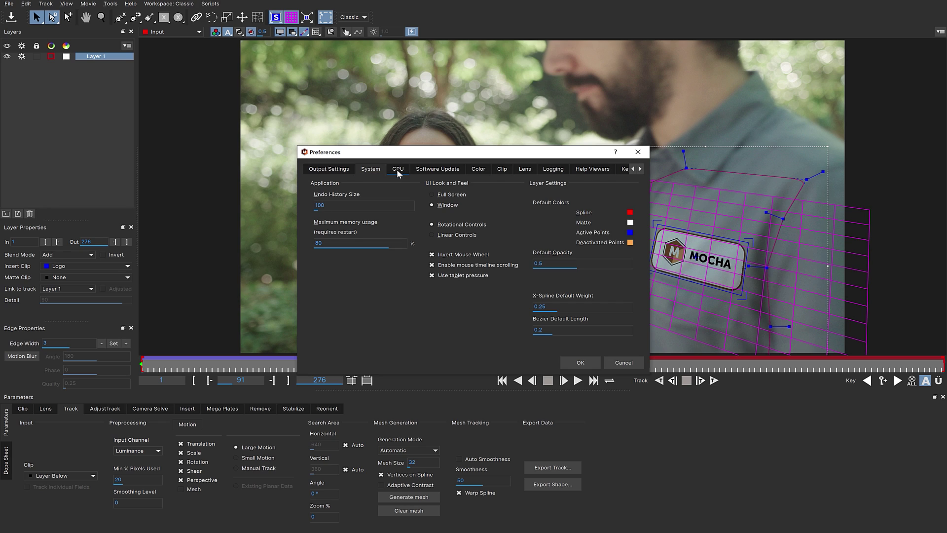
# Set the OpenCL device to Quadro RTX 3000 with Max-Q Design, then scrub to frame 161
pyautogui.click(396, 168)
pyautogui.click(391, 293)
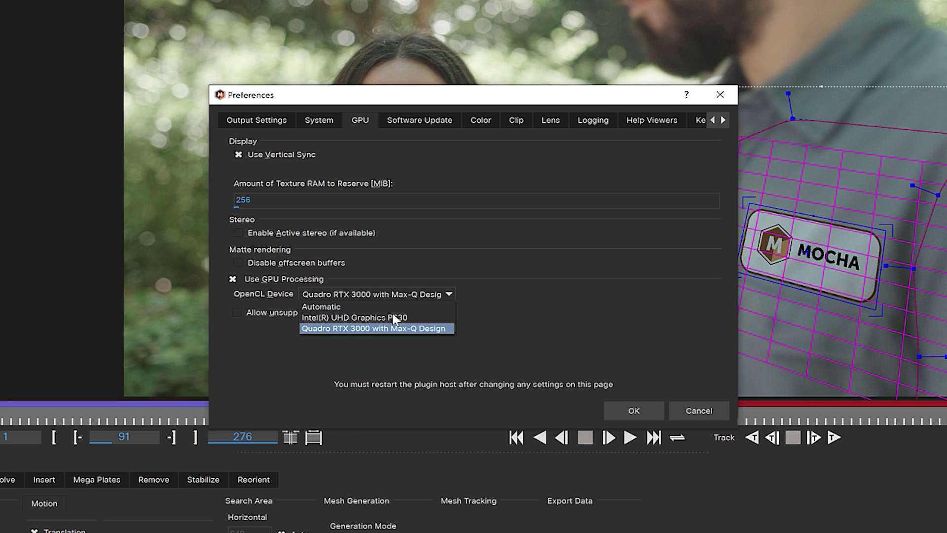
pyautogui.click(387, 326)
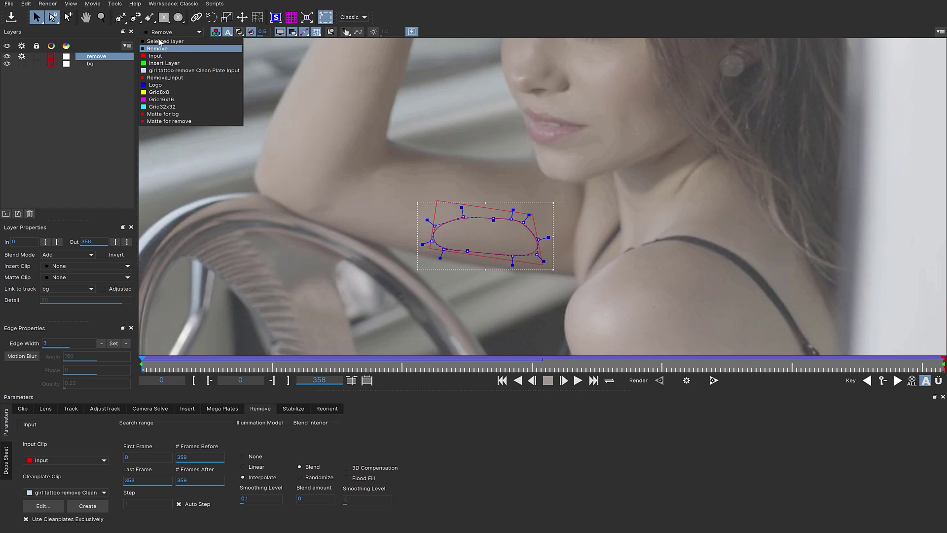
pyautogui.moveTo(240, 379); pyautogui.dragTo(808, 381)
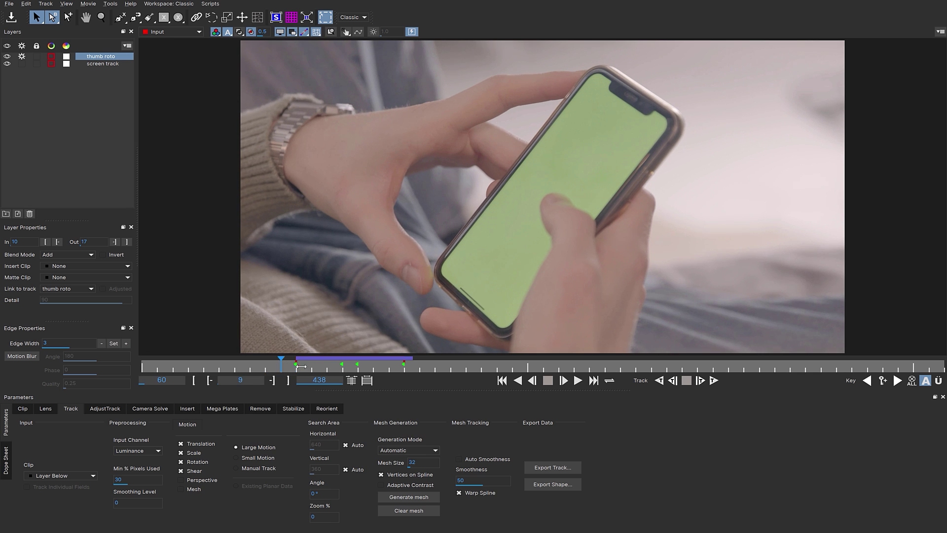
# Set the thumb roto layer's In point to frame 9, then apply the three finger masks in After Effects
pyautogui.moveTo(294, 364); pyautogui.dragTo(281, 364)
pyautogui.click(29, 238)
pyautogui.press('Return')
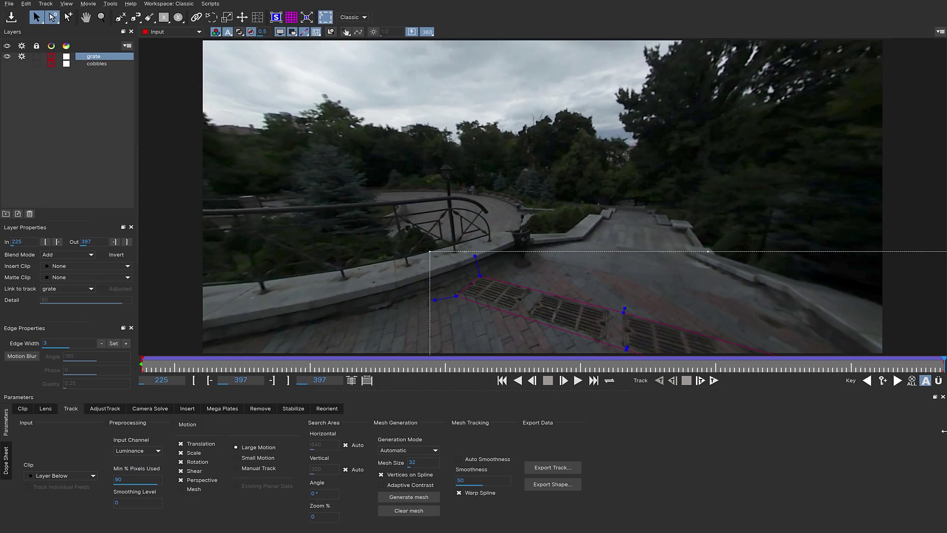
pyautogui.click(481, 275)
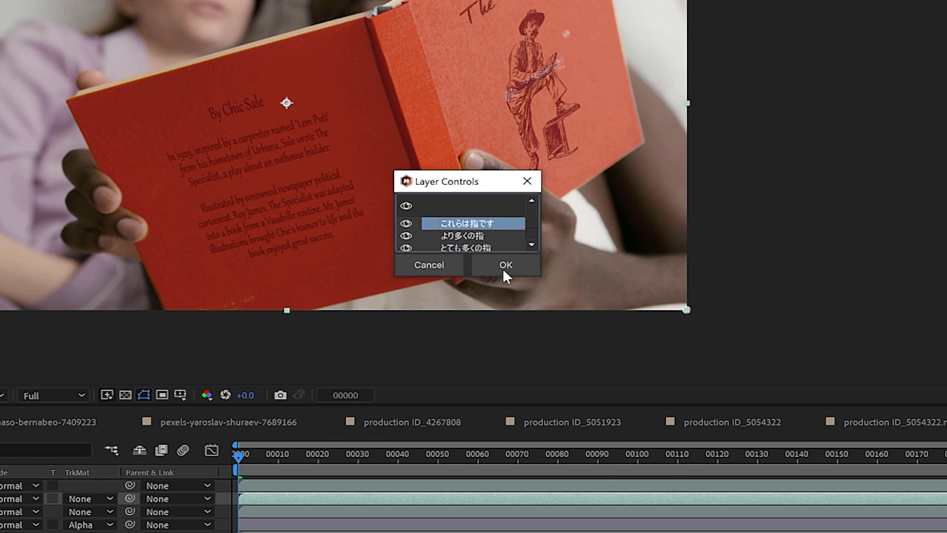
pyautogui.click(503, 270)
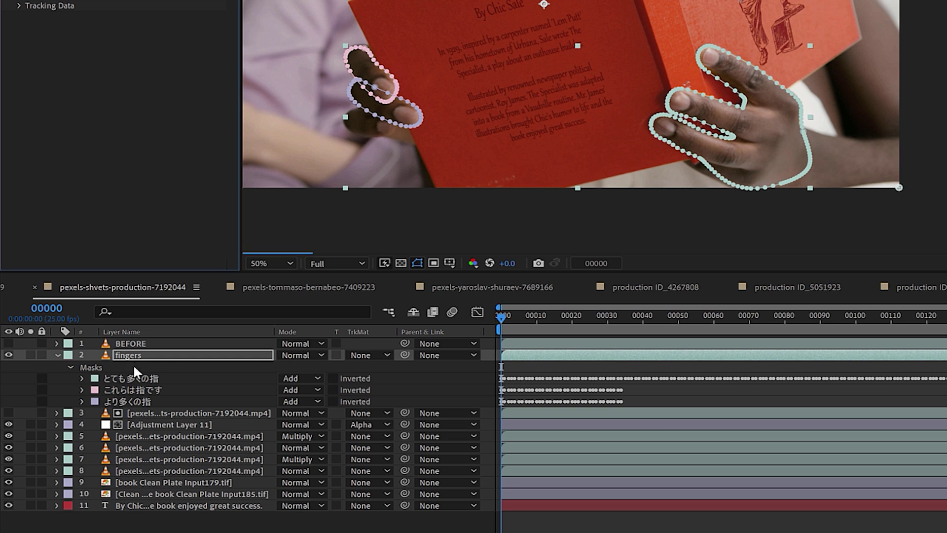